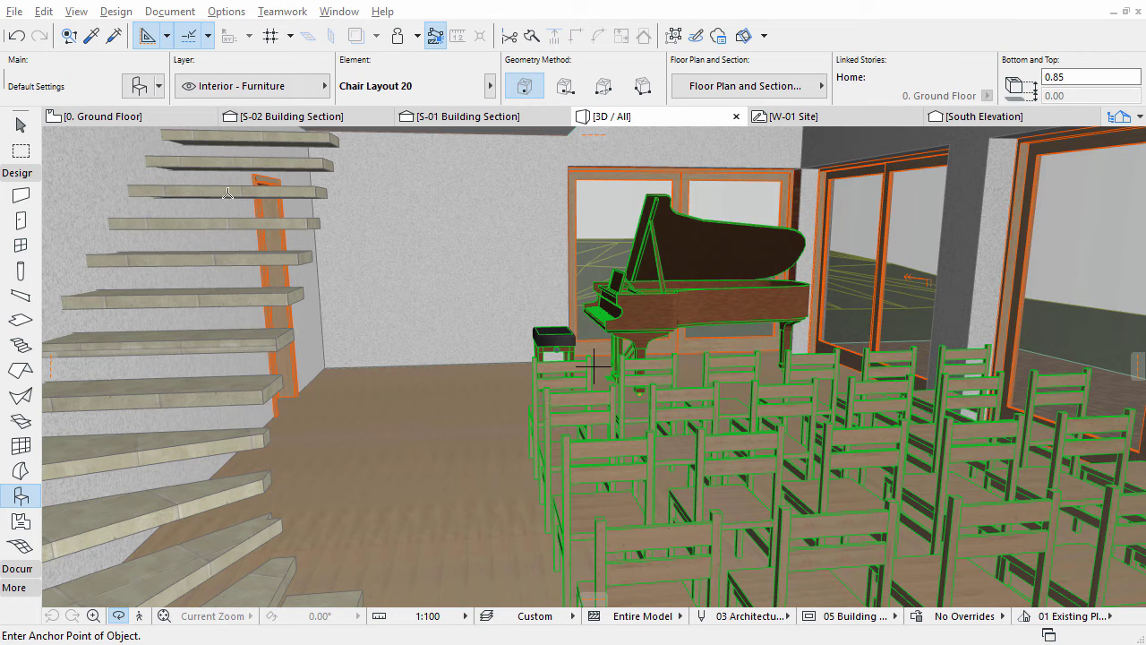
# On the 0. Ground Floor plan, search the object library for 'Tree' and browse the results
pyautogui.click(164, 118)
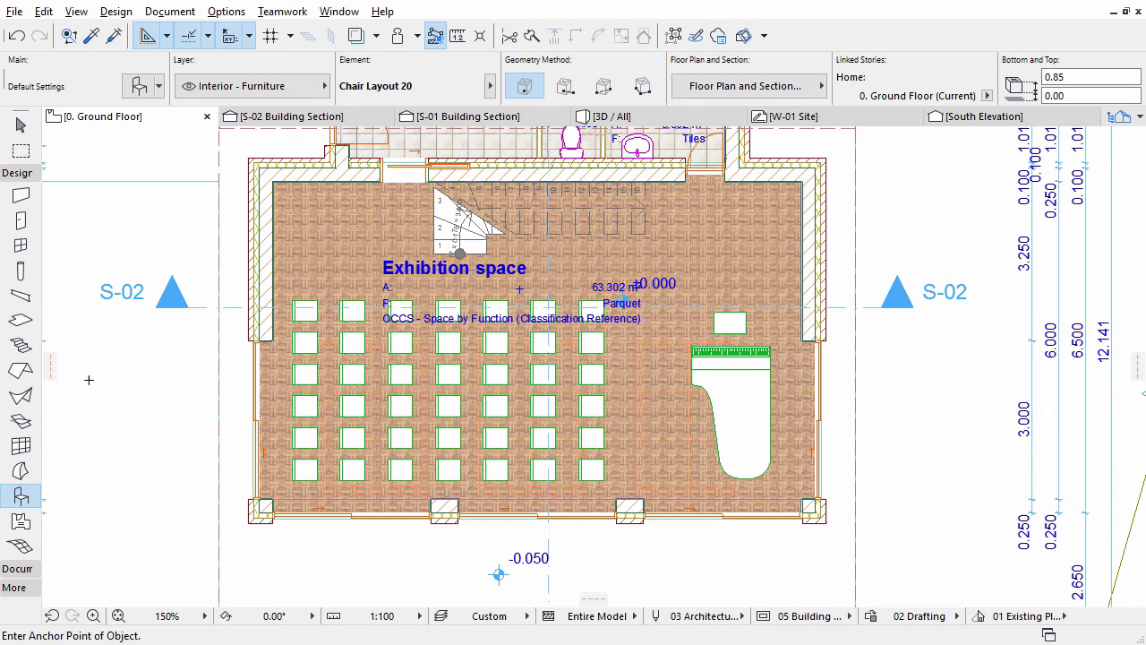
pyautogui.doubleClick(22, 495)
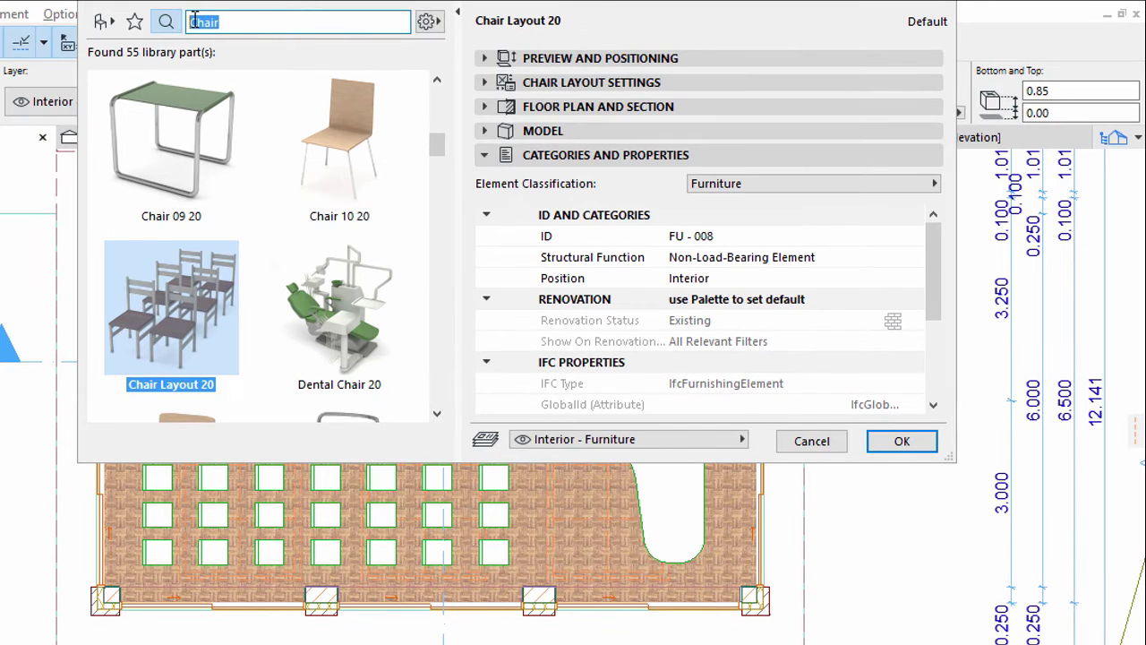
pyautogui.doubleClick(195, 23)
pyautogui.write('Tree')
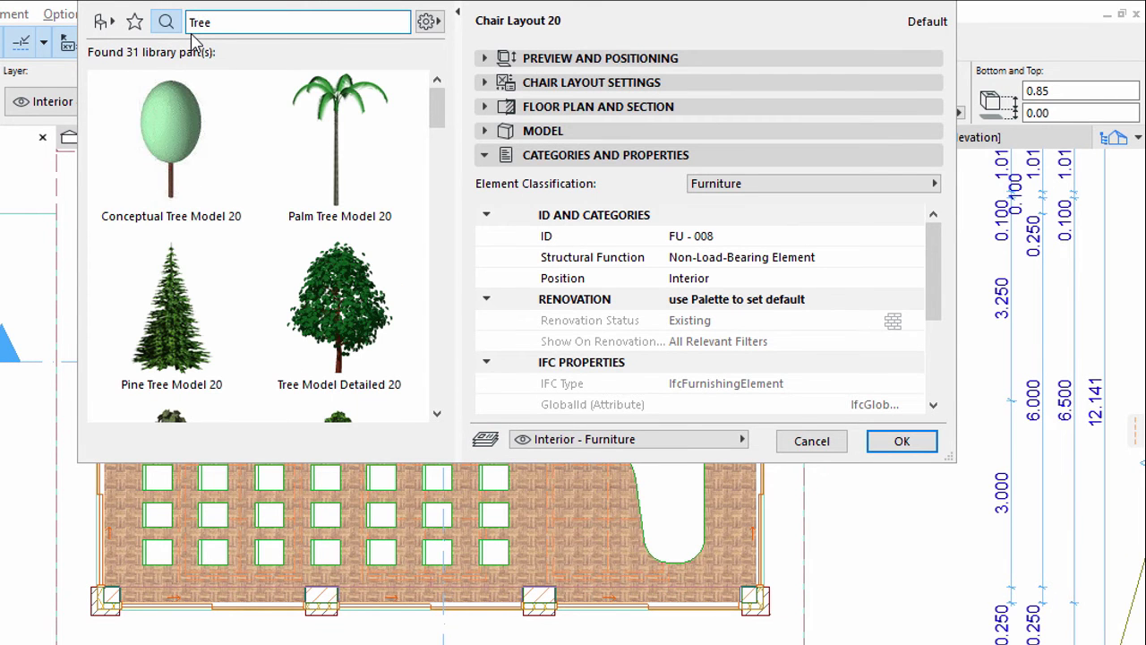
pyautogui.scroll(-1, 437, 103)
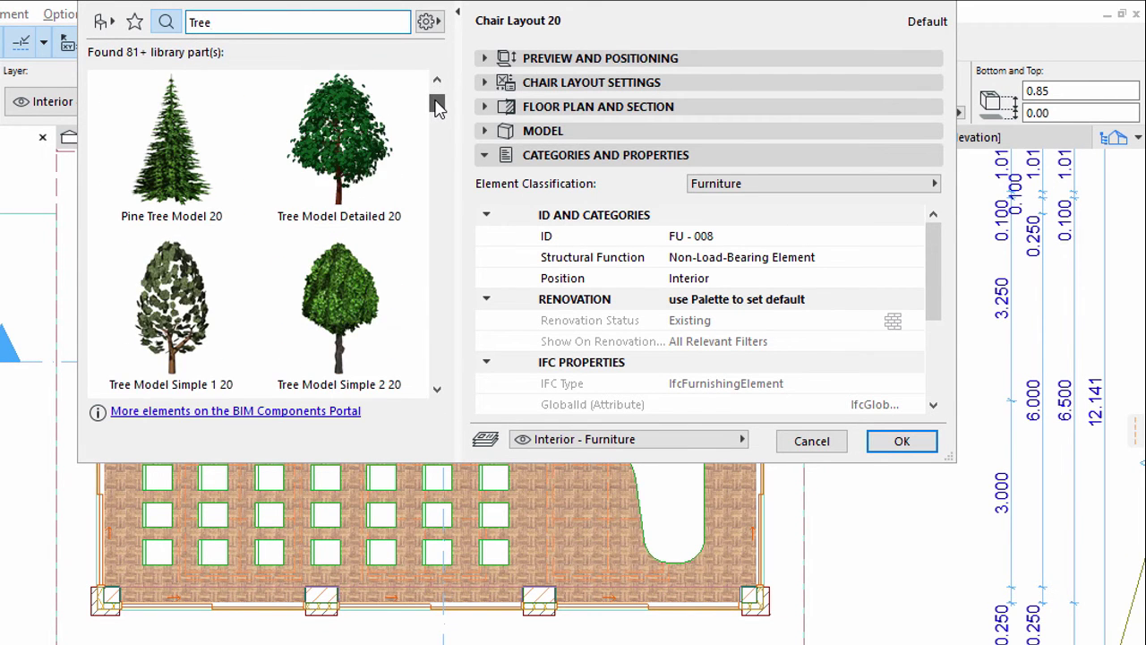
pyautogui.scroll(-1, 437, 108)
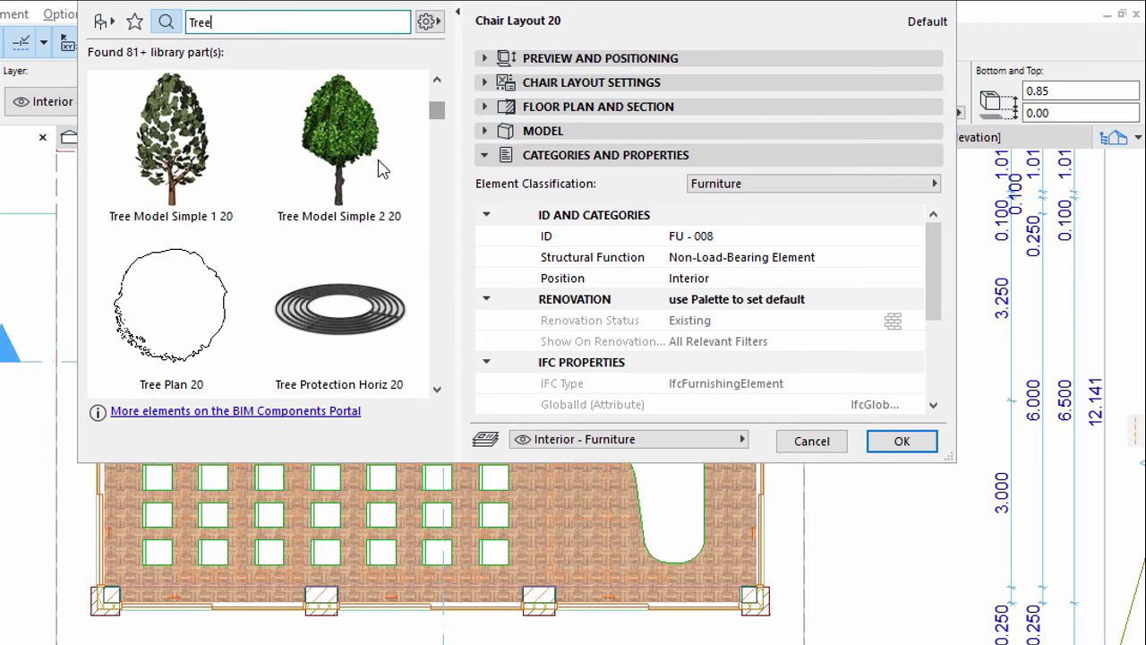
# Choose Tree Plan 20, Non-Load-Bearing and Exterior, on layer Site & Landscape - Terrain
pyautogui.click(207, 287)
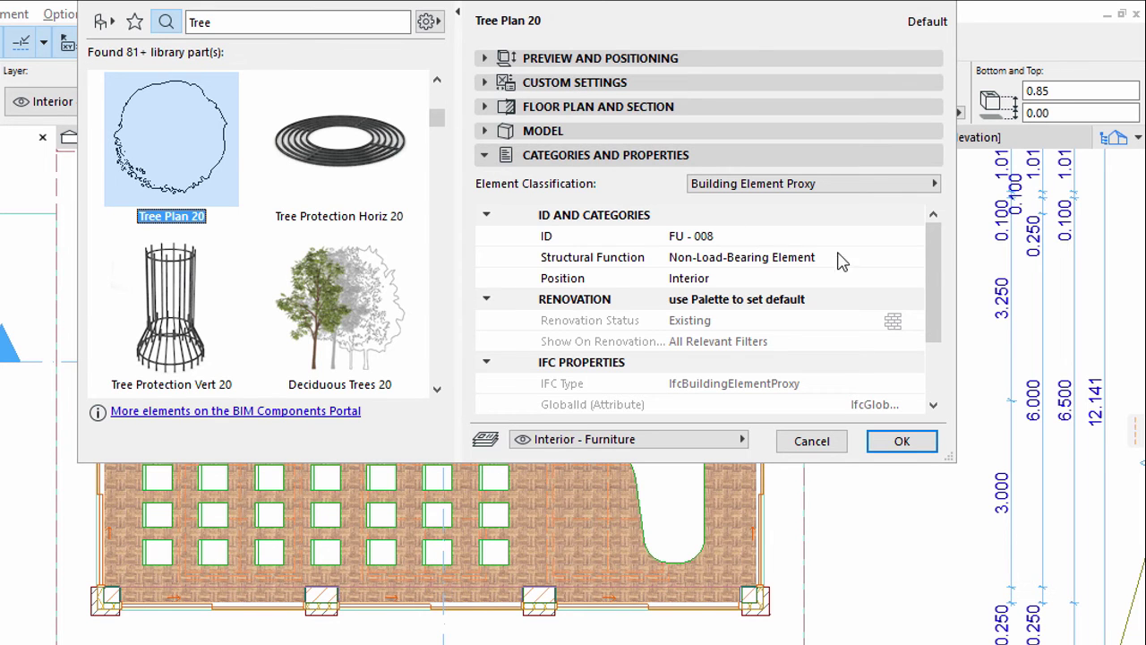
pyautogui.click(915, 259)
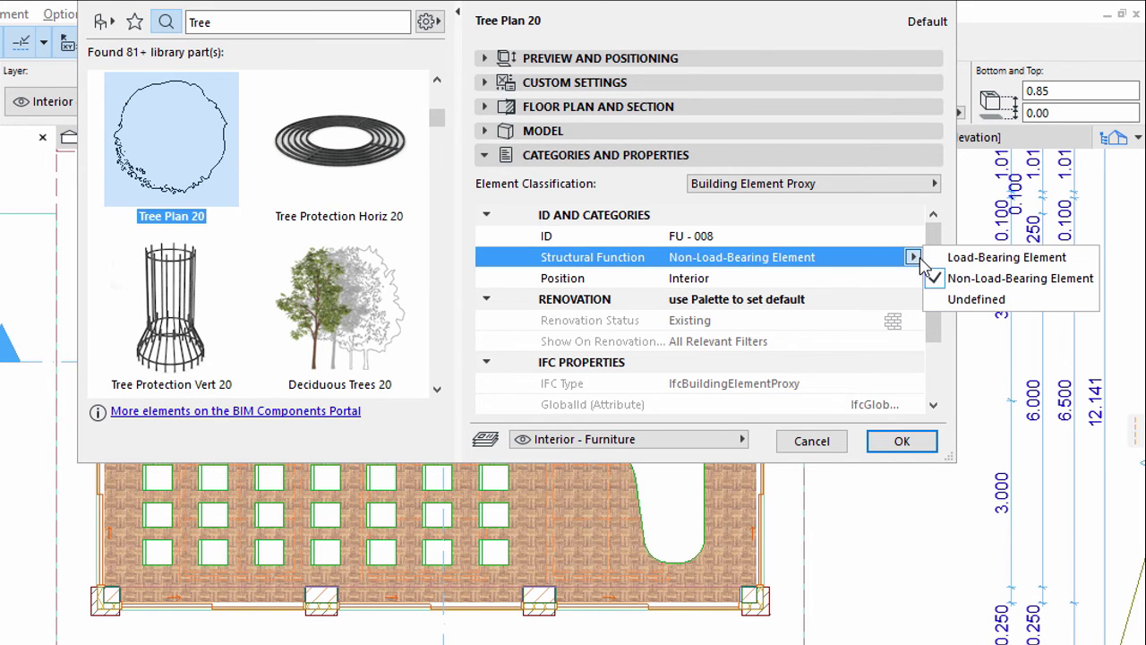
pyautogui.click(971, 282)
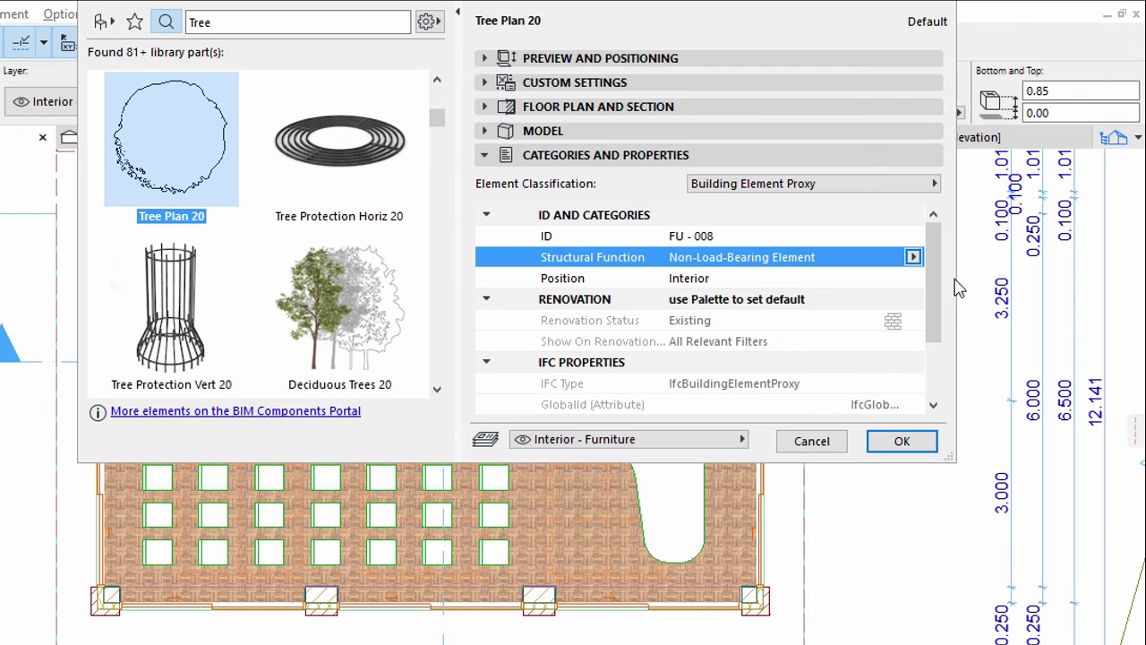
pyautogui.click(913, 278)
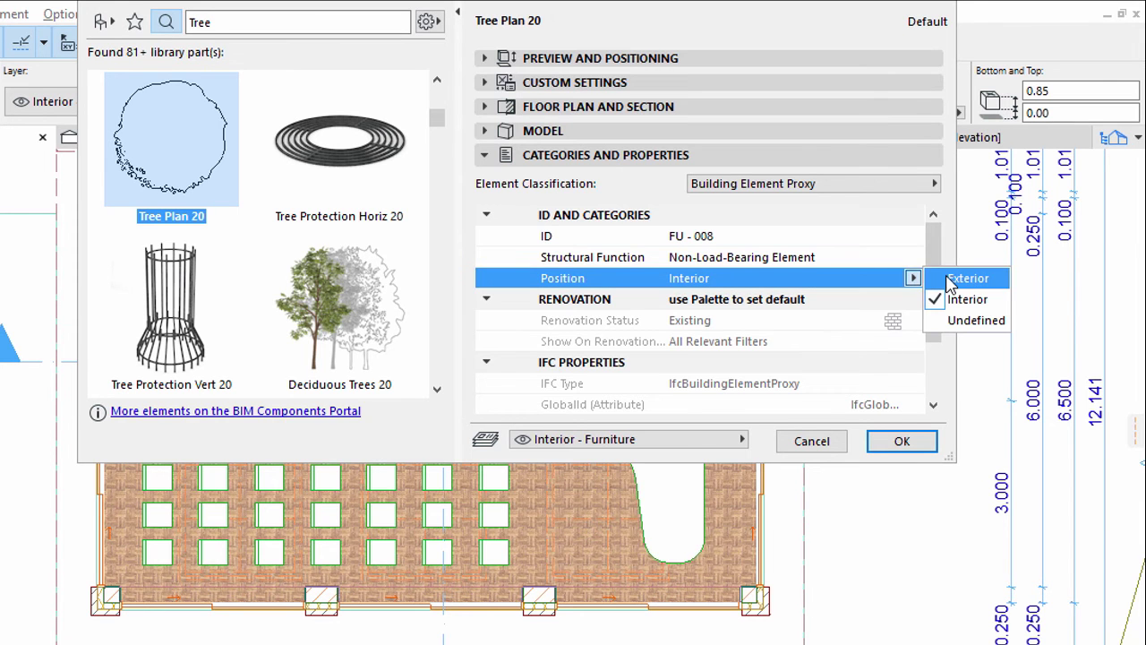
pyautogui.click(950, 280)
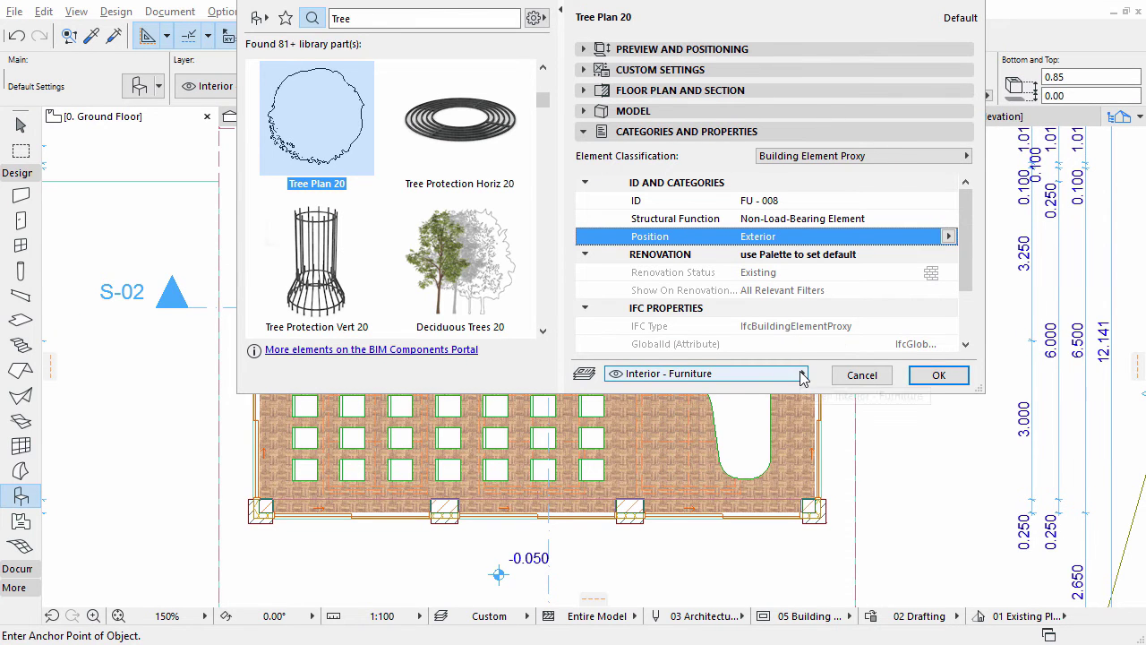
pyautogui.click(802, 375)
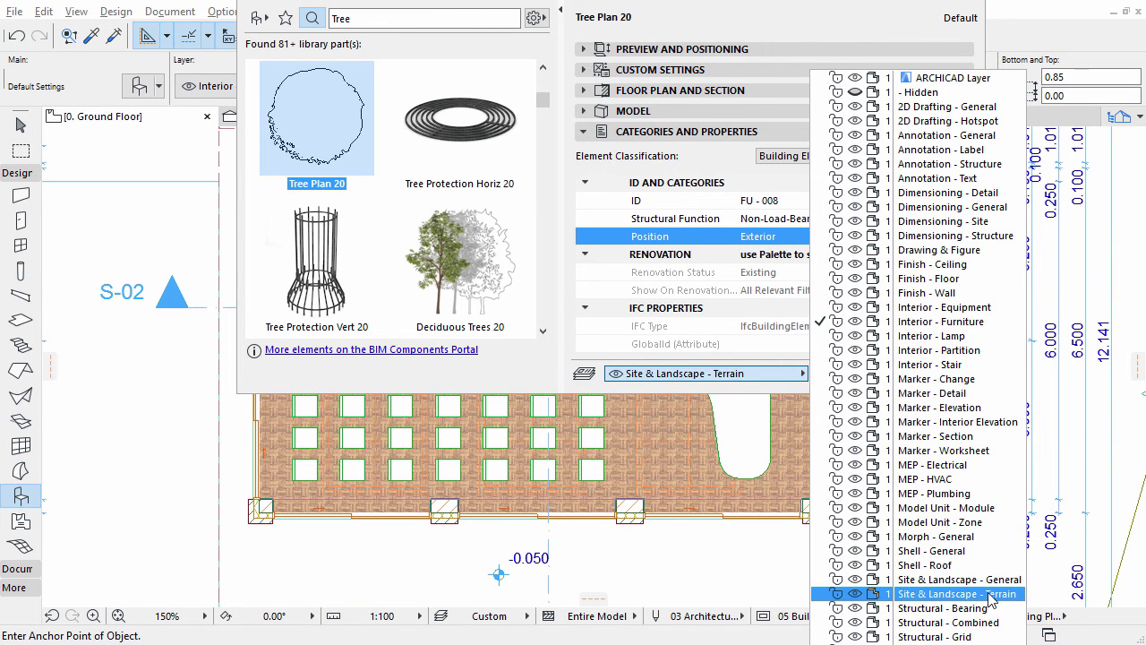
pyautogui.click(991, 599)
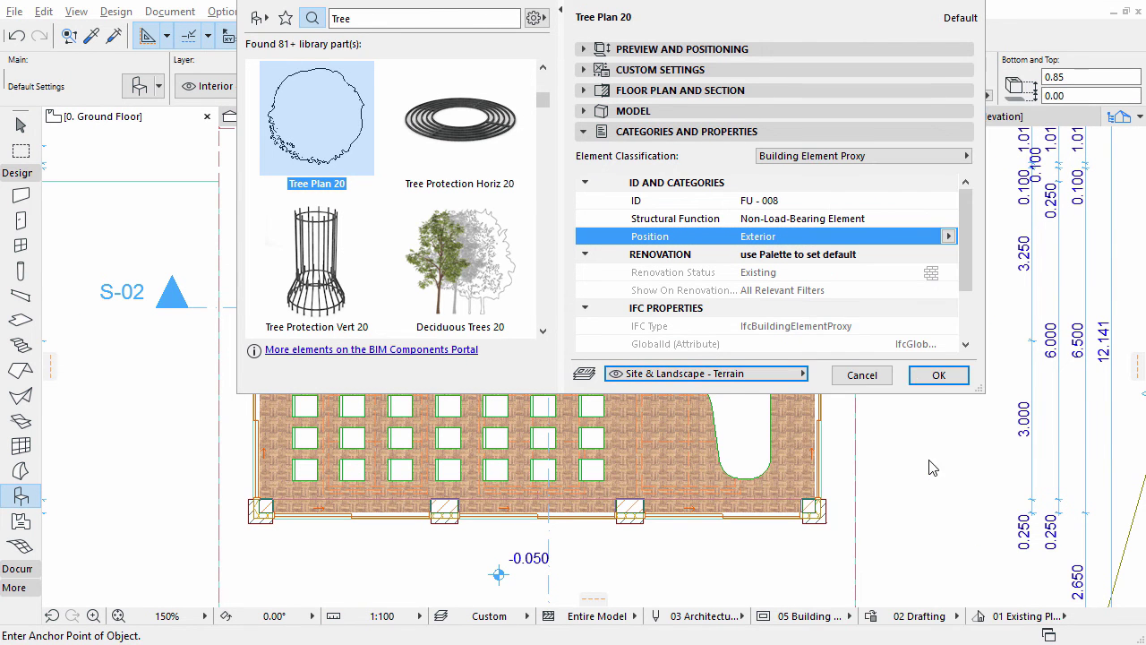
pyautogui.click(920, 380)
# Zoom out and place Tree Plan 20 trees north-east, east and further east of the building
pyautogui.scroll(-2, 573, 421)
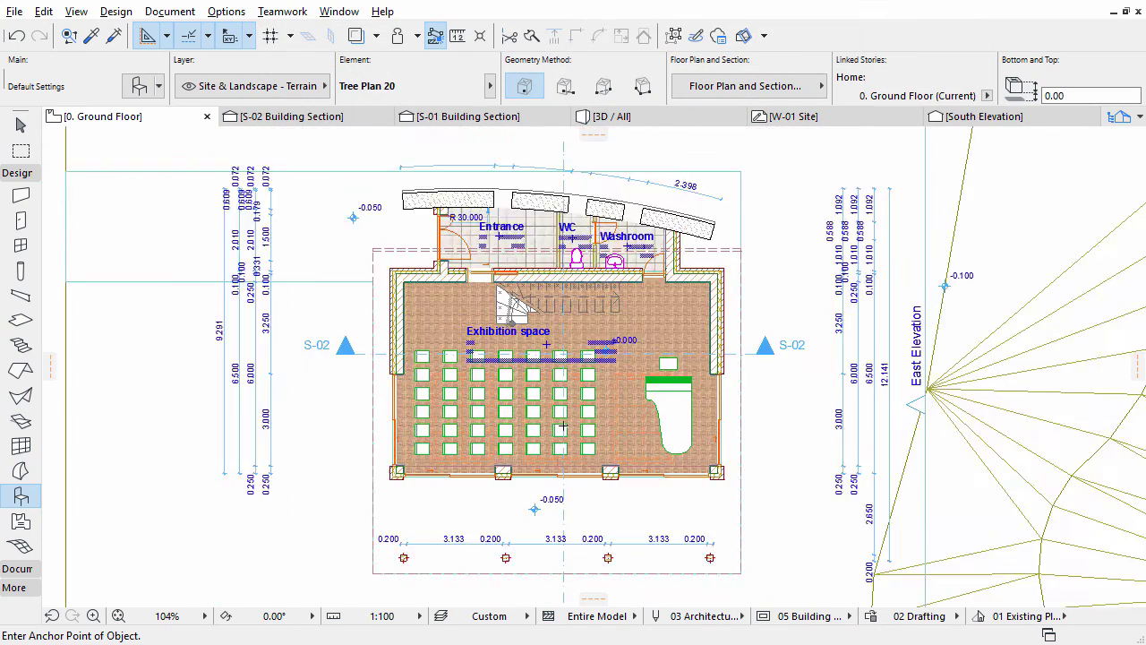
pyautogui.scroll(-1, 564, 424)
pyautogui.scroll(-1, 562, 426)
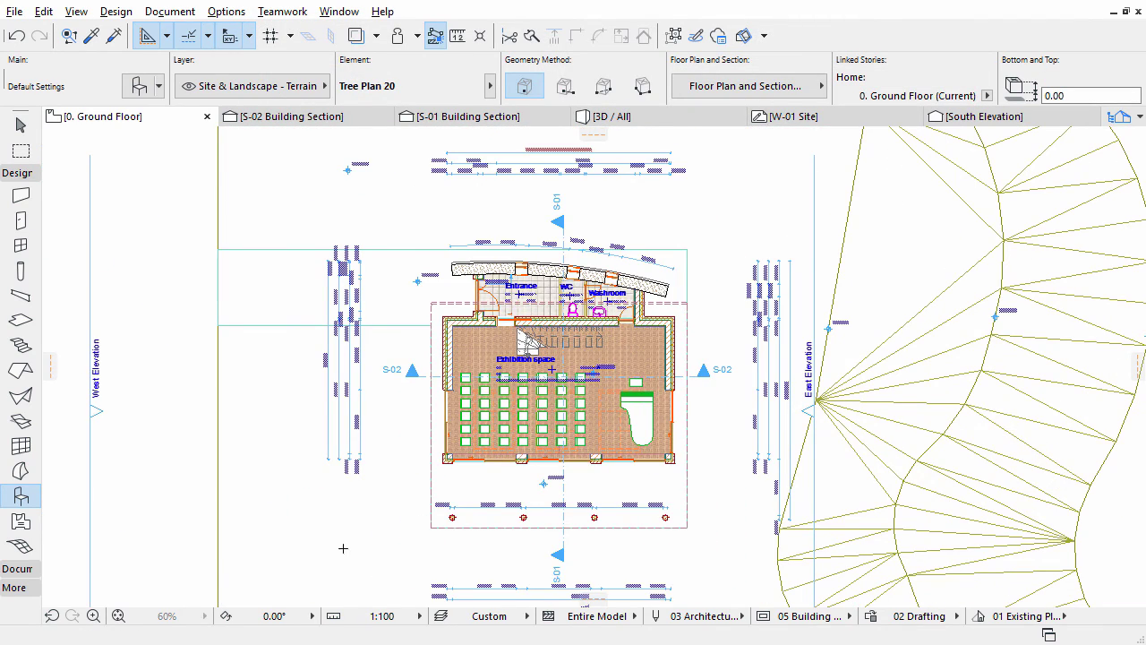
pyautogui.scroll(-1, 345, 545)
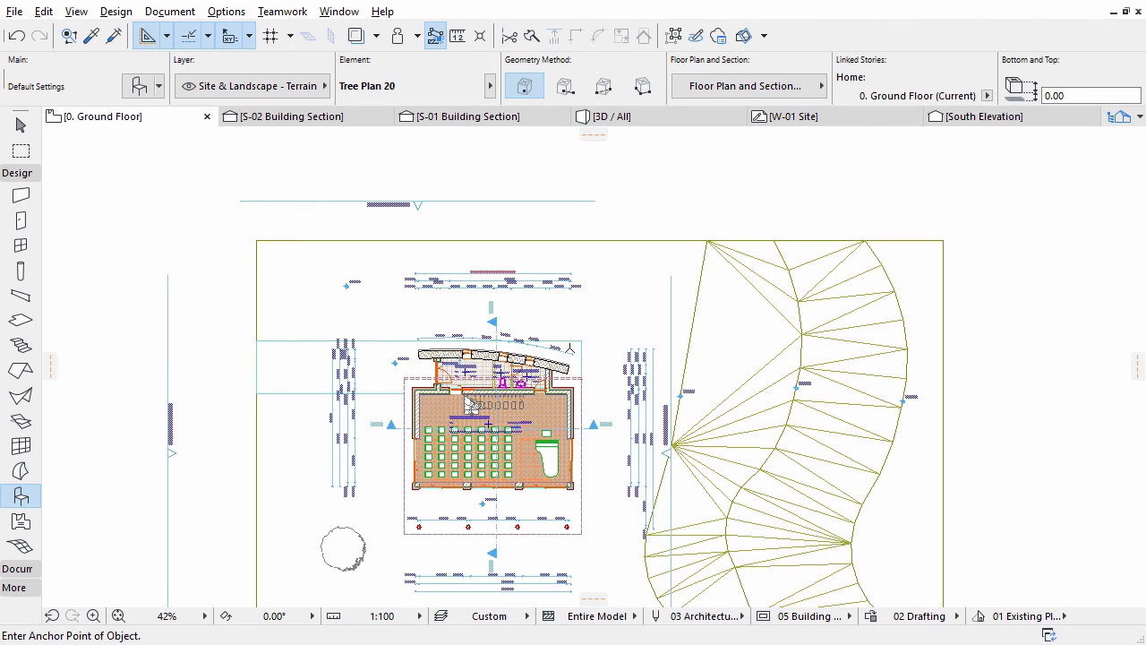
pyautogui.click(591, 319)
pyautogui.click(720, 383)
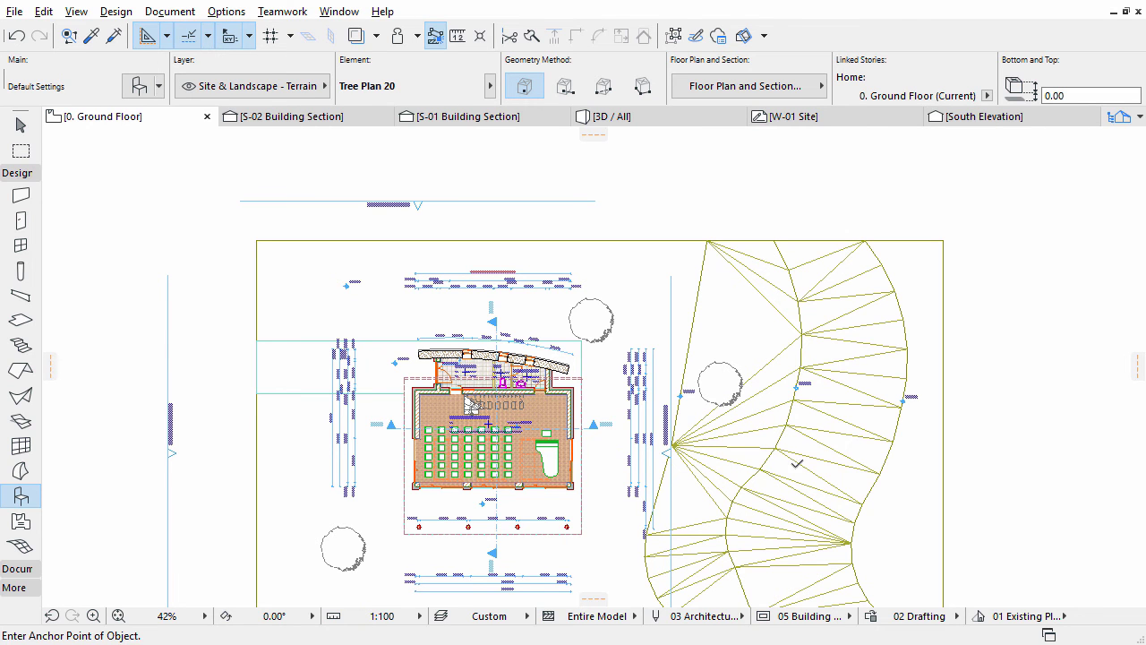
pyautogui.click(846, 477)
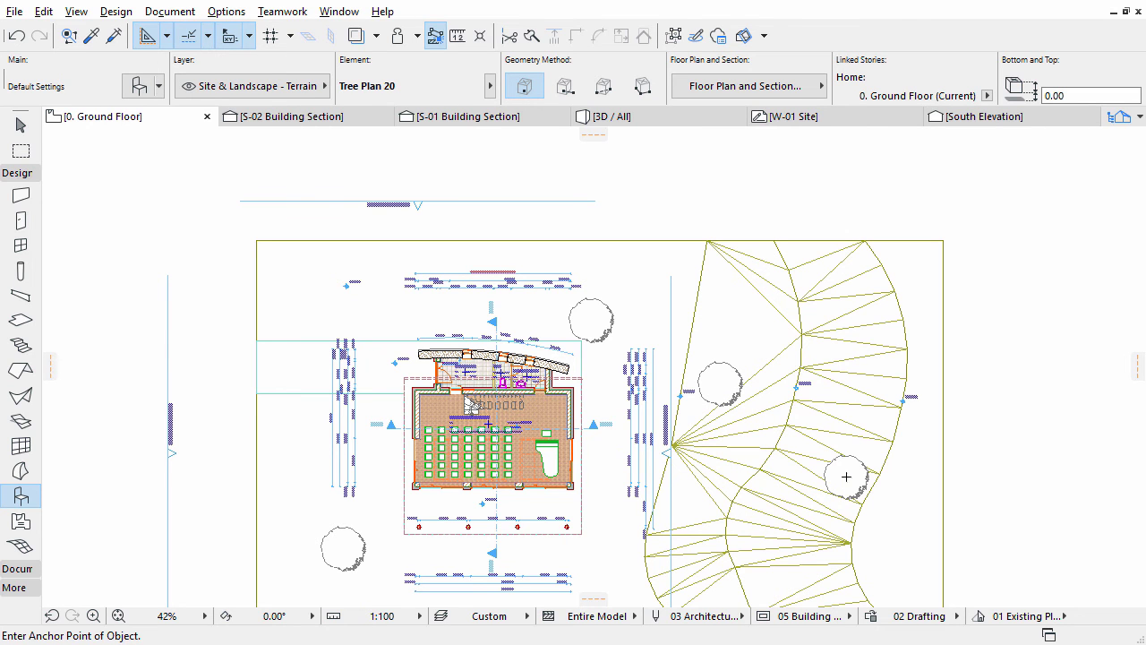